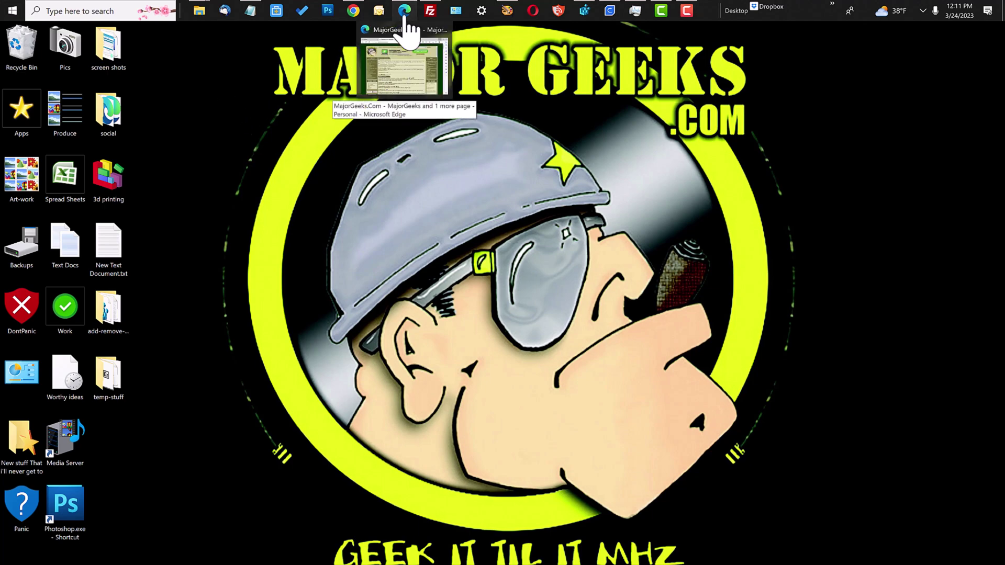
- Restore the Edge window showing the MajorGeeks homepage from the taskbar preview
click(405, 20)
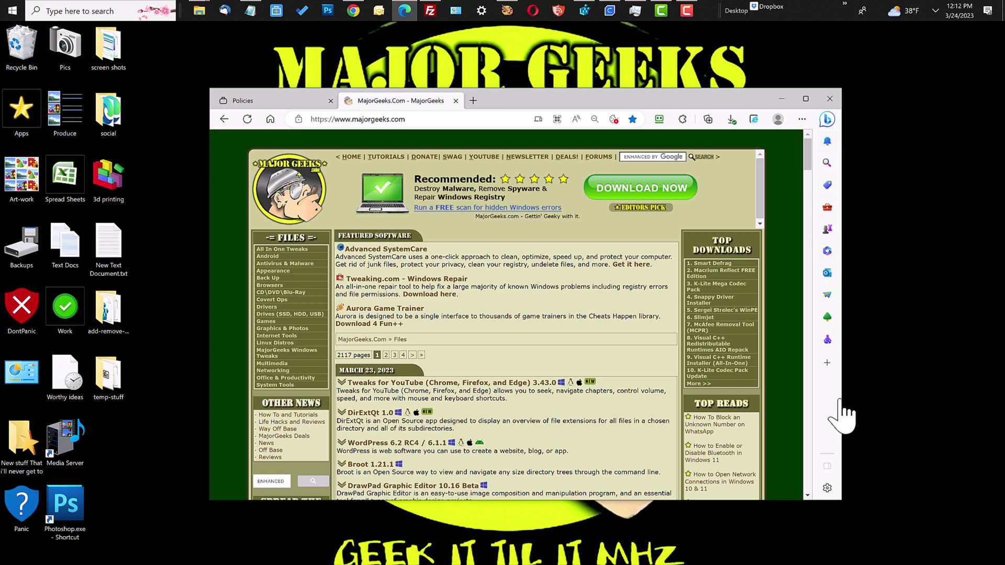
click(835, 125)
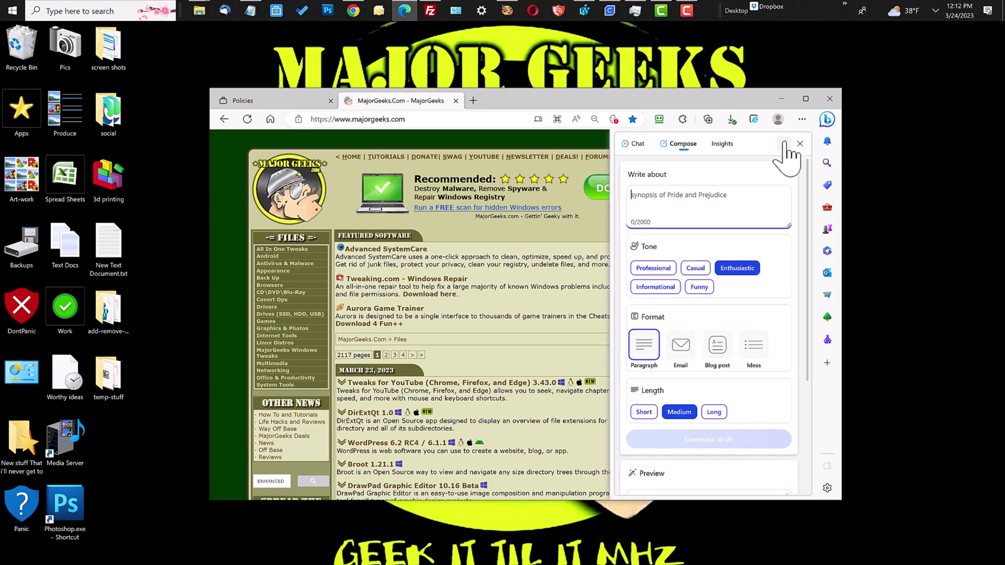
click(639, 146)
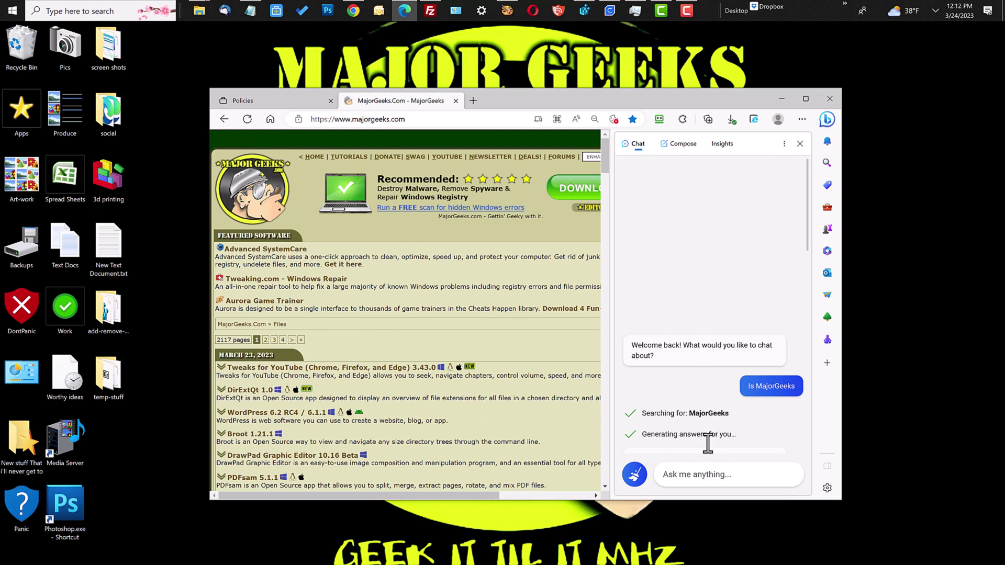
click(701, 475)
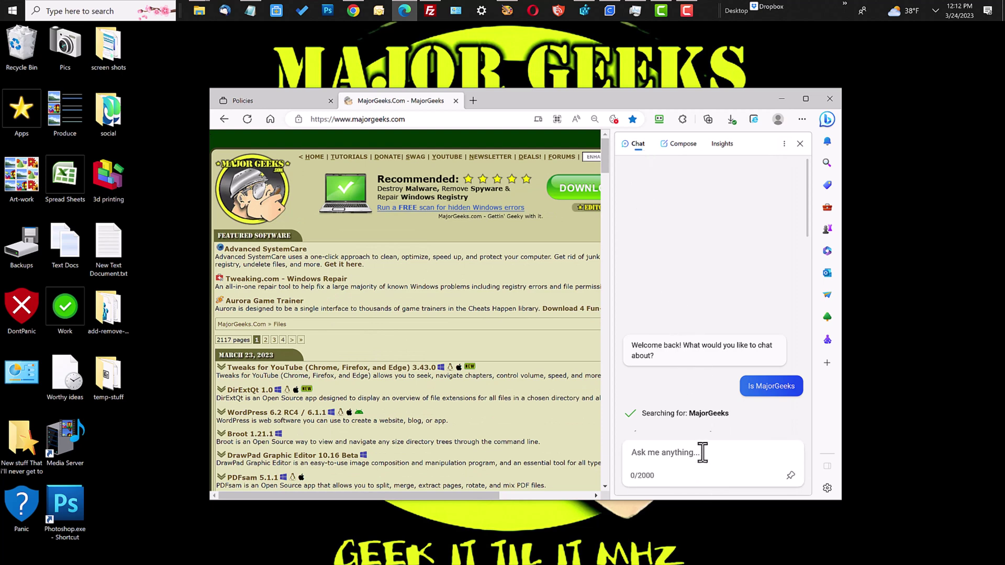
click(678, 145)
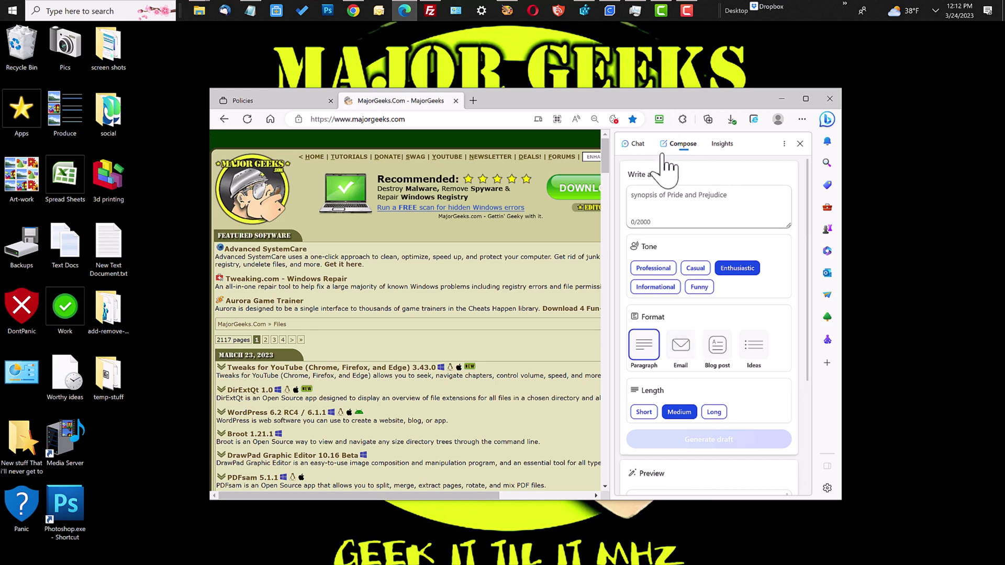
click(831, 128)
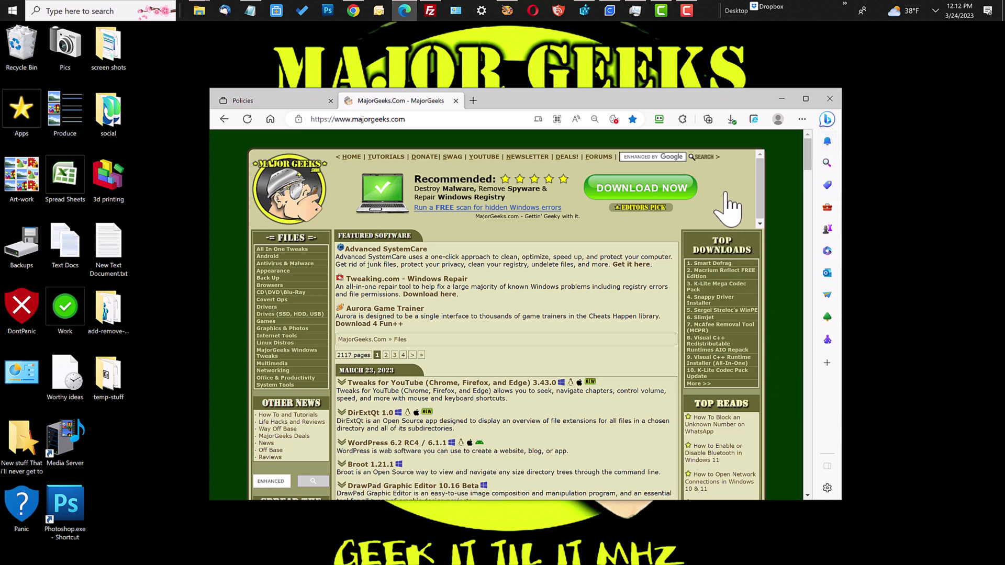
click(829, 123)
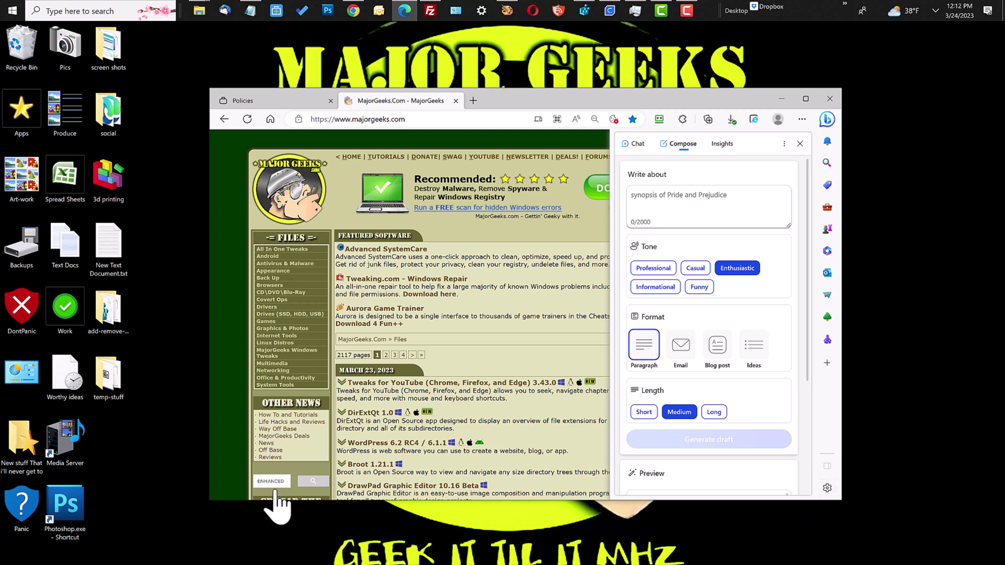
click(221, 490)
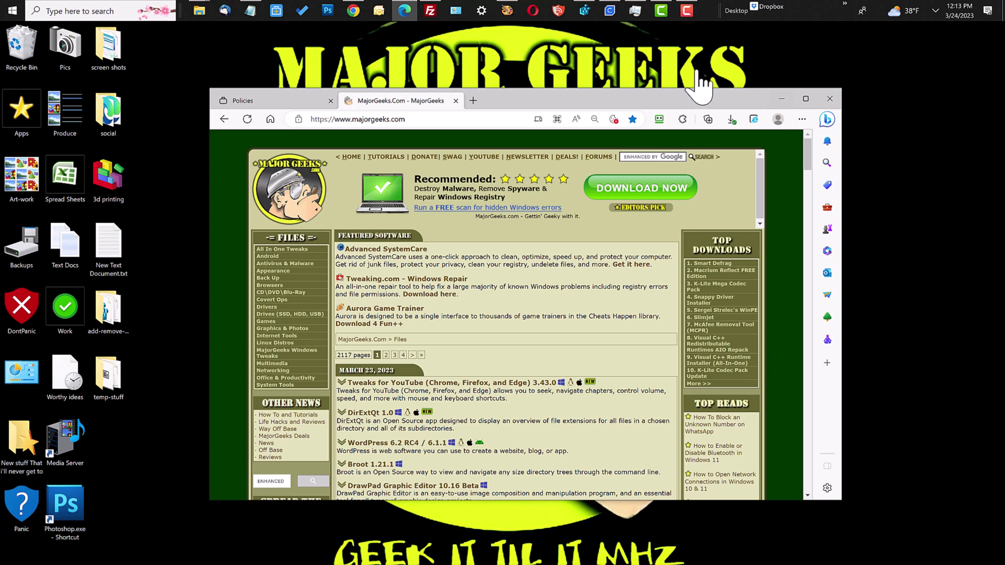
- In Registry Editor, navigate to HKEY_LOCAL_MACHINE\SOFTWARE\Policies\Microsoft in the key tree
click(584, 10)
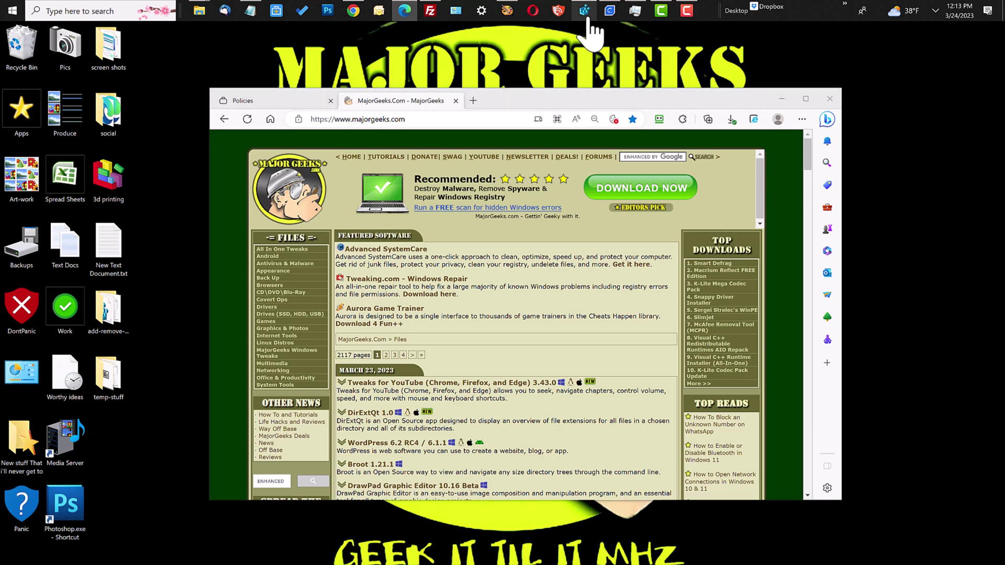
drag(604, 71, 547, 78)
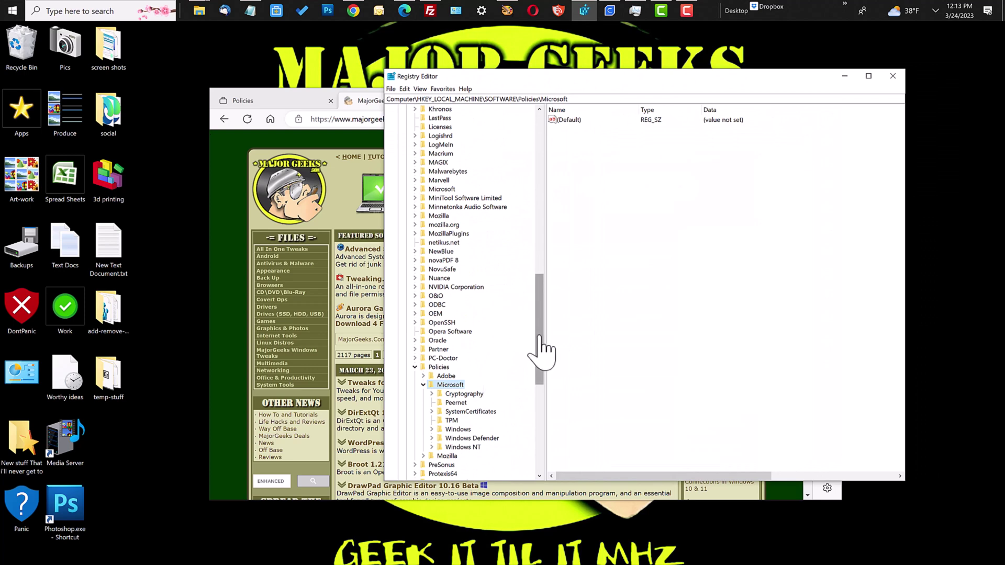
drag(541, 350, 549, 173)
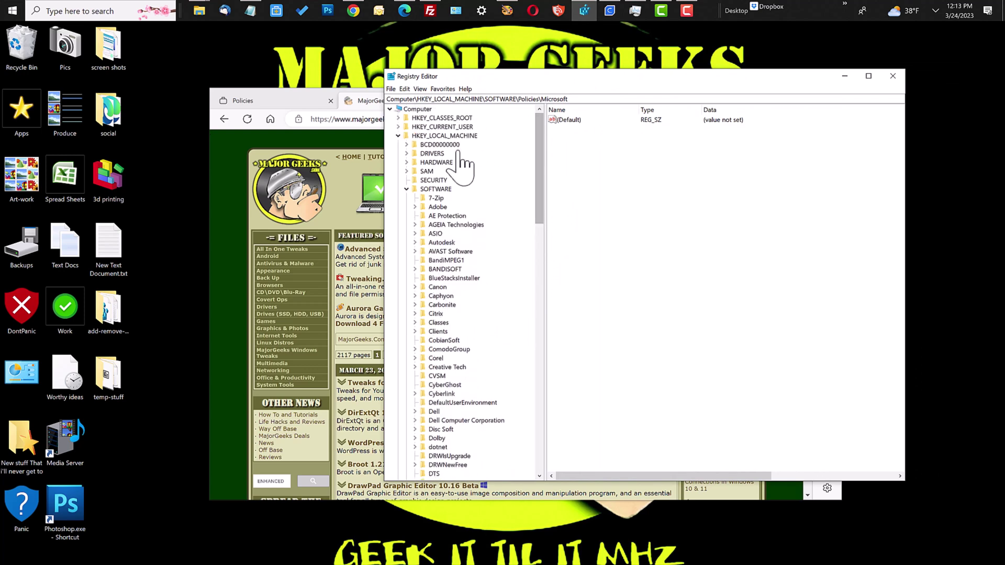
click(445, 137)
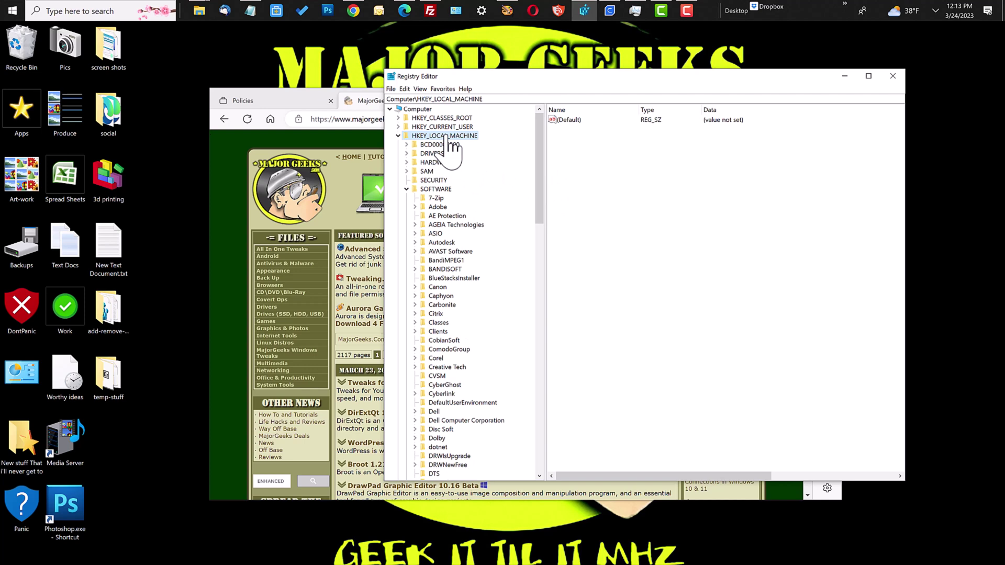
click(440, 190)
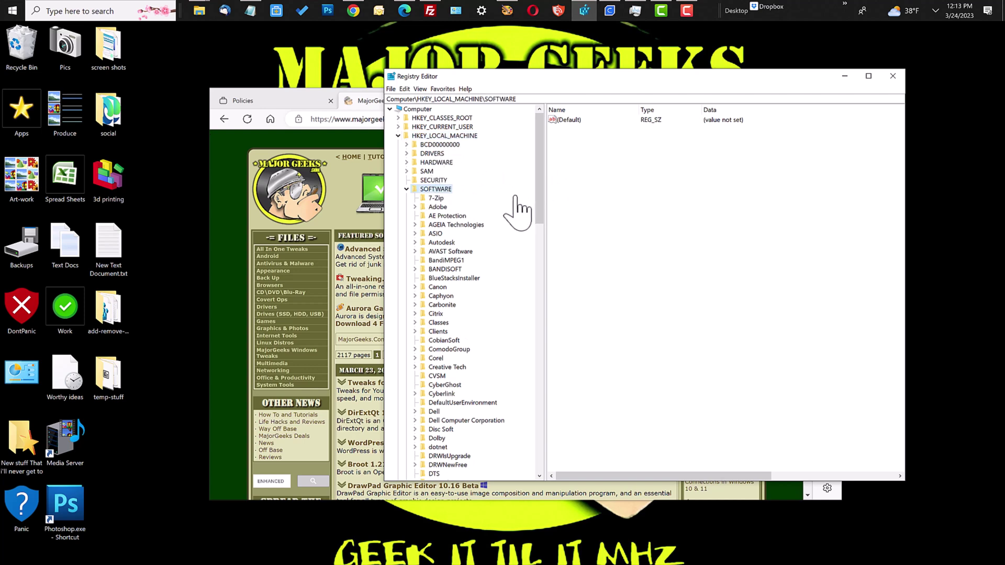
drag(542, 213, 519, 363)
click(438, 349)
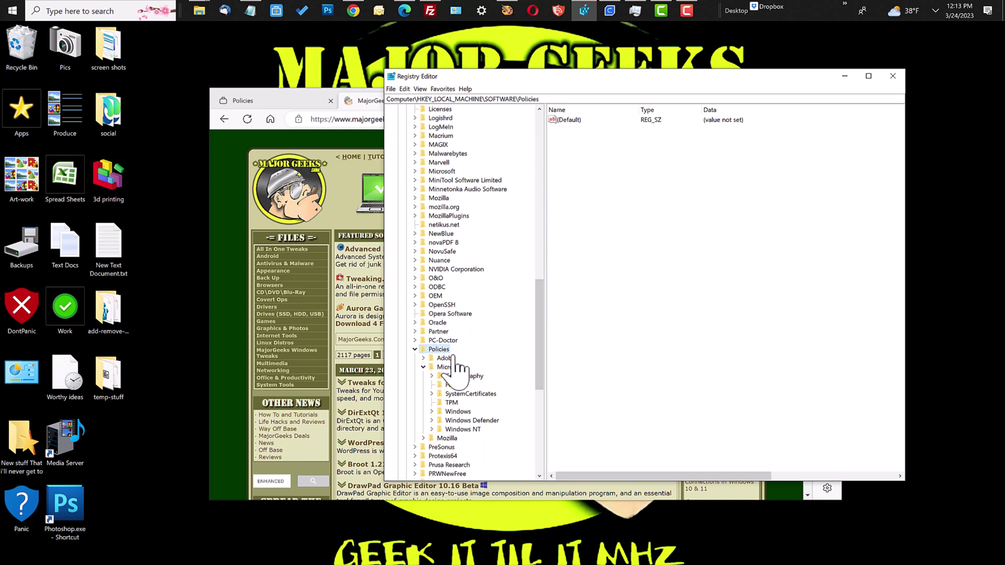
drag(539, 367, 541, 396)
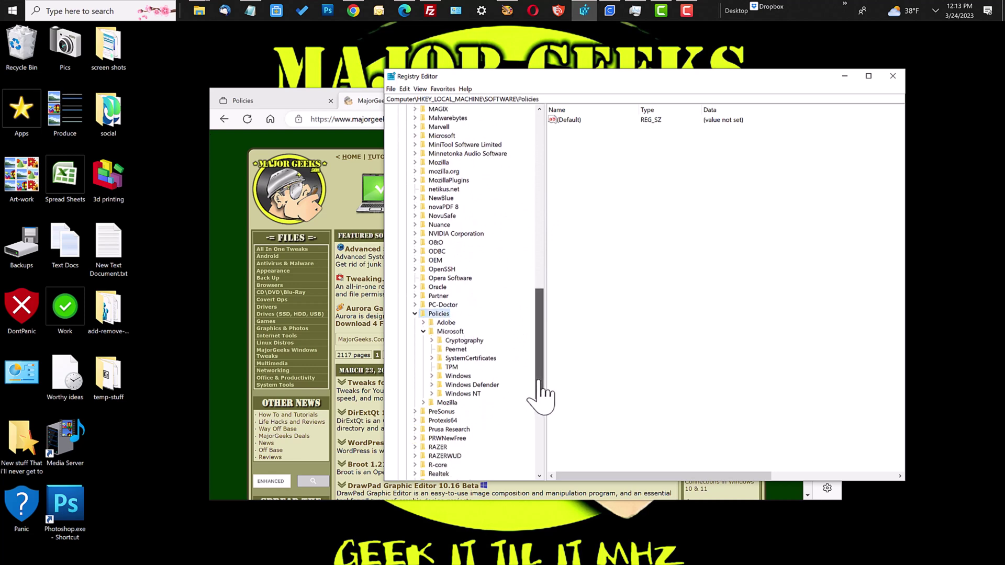
click(455, 334)
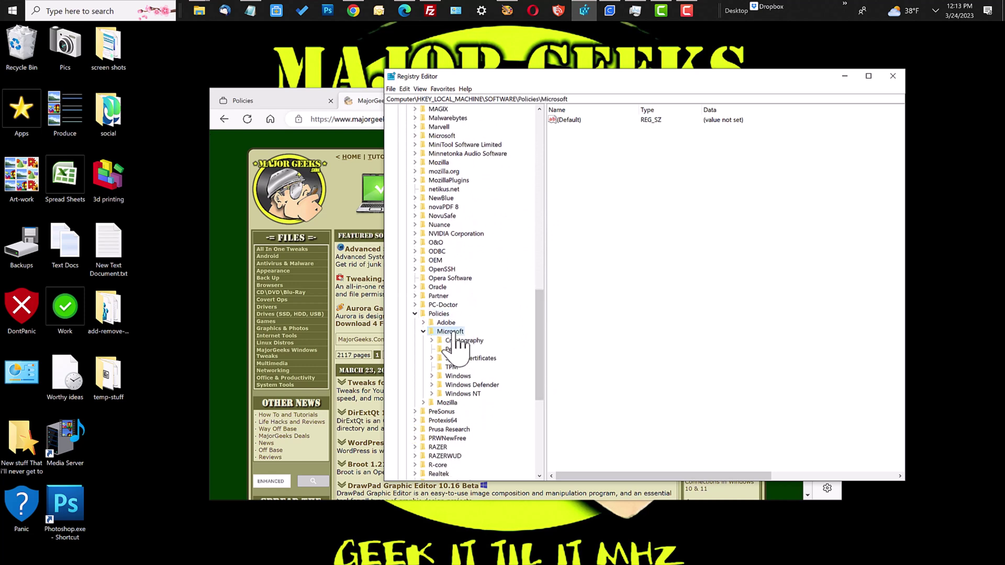
- Create a new subkey named Edge under the Policies\Microsoft key
right_click(454, 333)
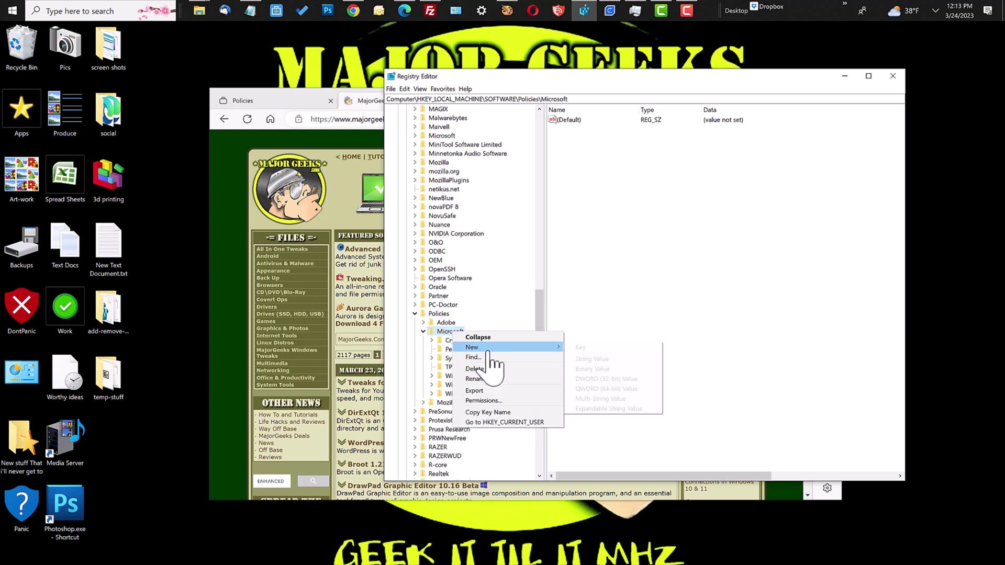
click(580, 347)
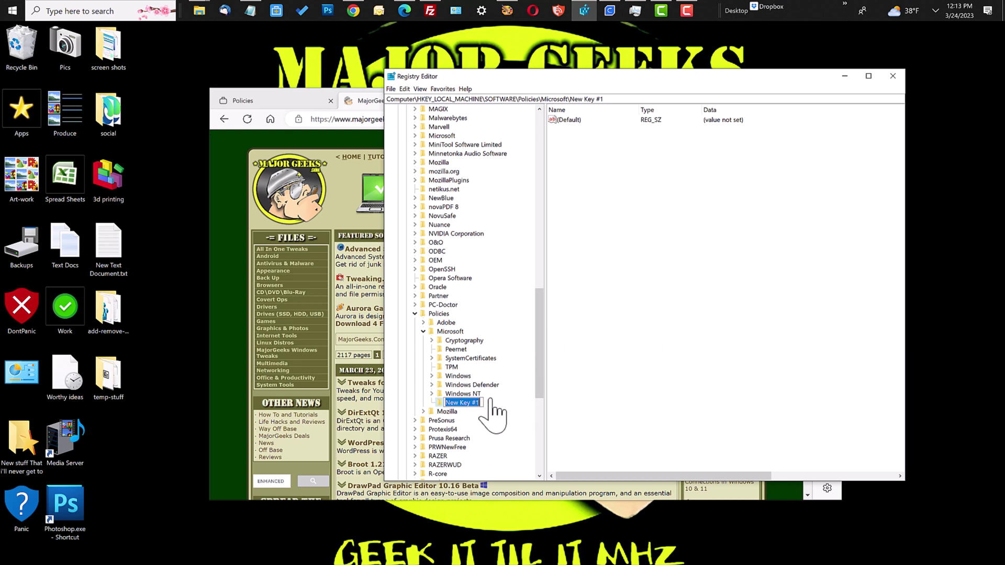
text(Edge)
key(Return)
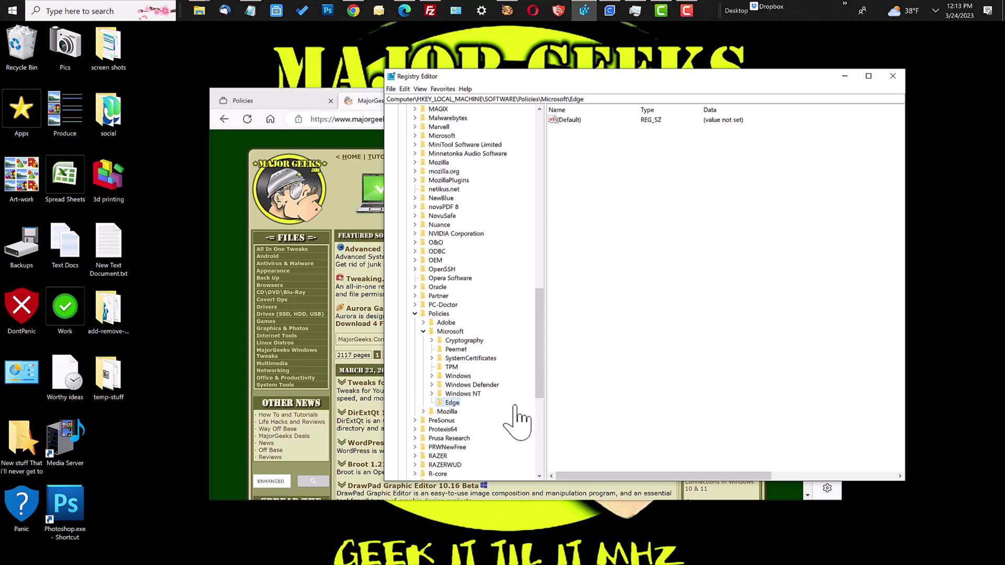
- Add a DWORD (32-bit) value HubsSidebarEnabled to the Edge key, keeping its data at 0
right_click(453, 403)
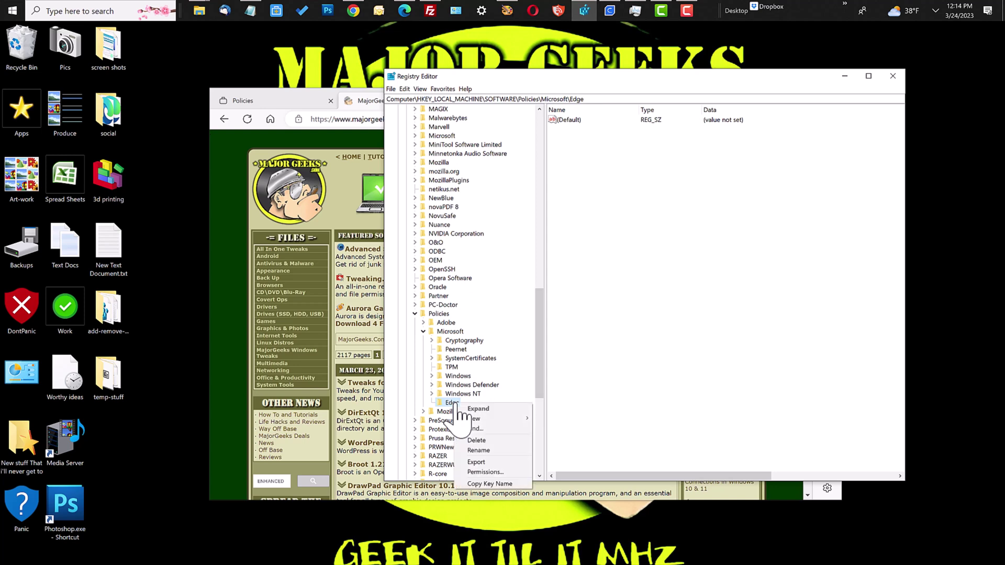
mouse_move(475, 419)
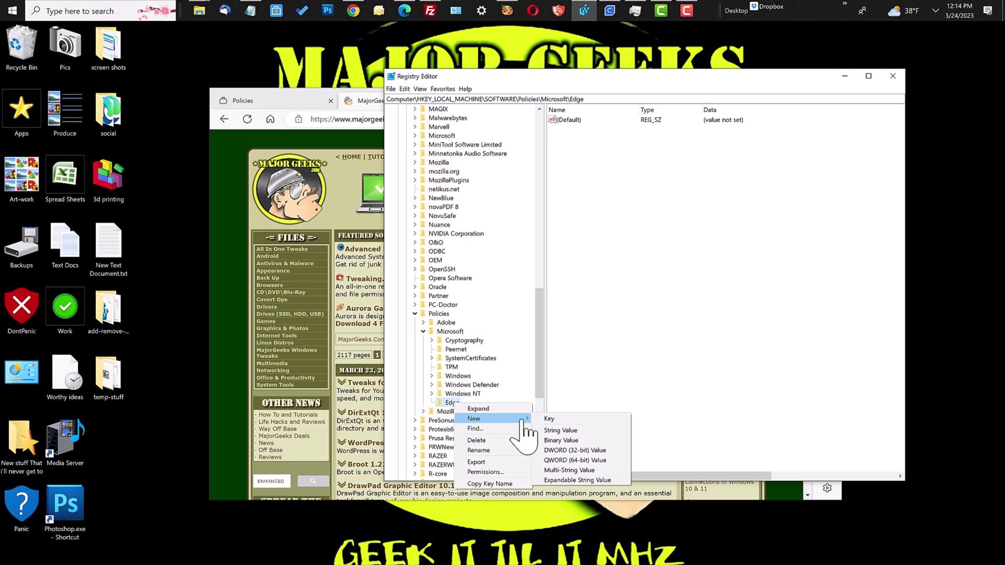
click(569, 452)
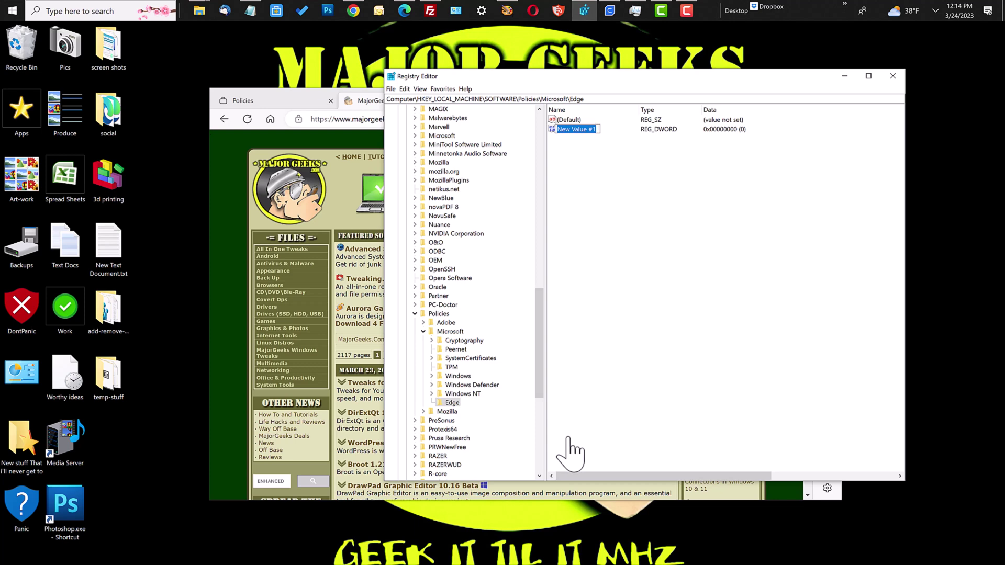
text(HubsSidebarEnabled)
key(Return)
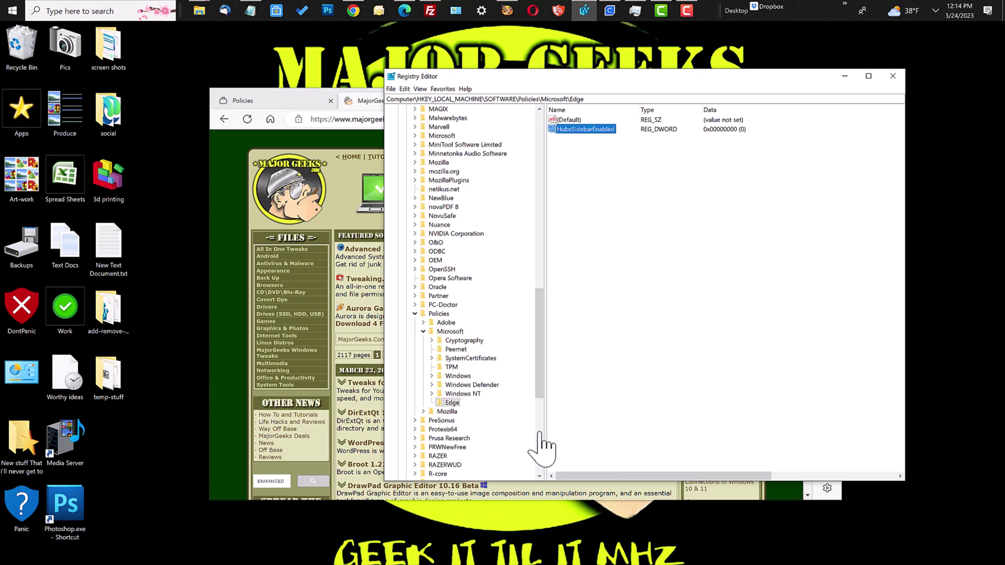
double_click(611, 129)
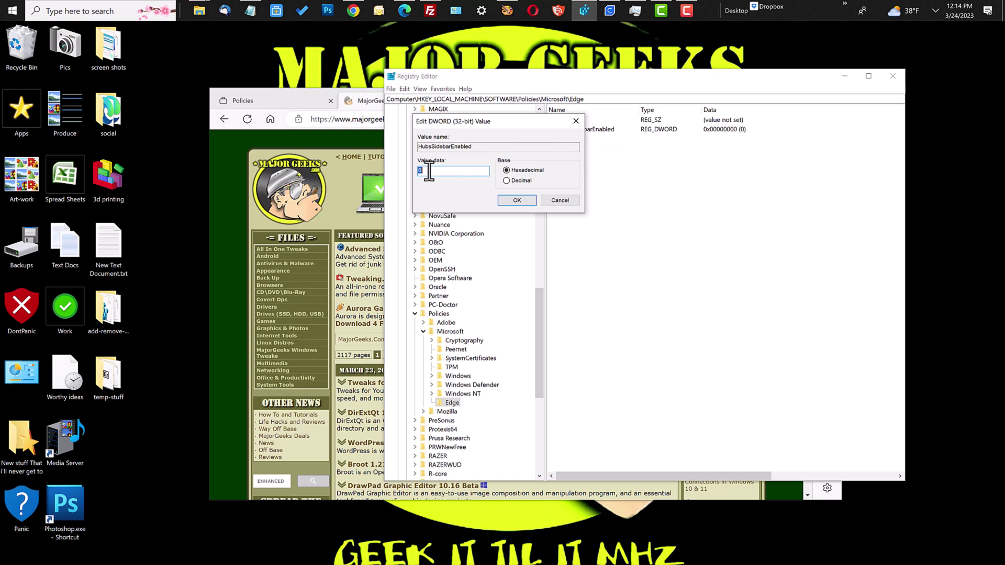
click(517, 201)
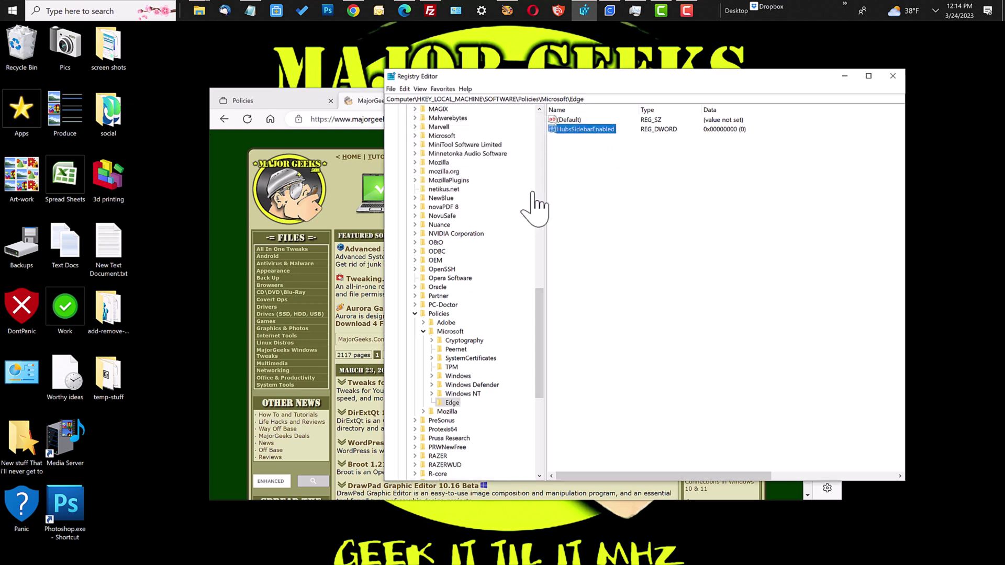
- Switch to Edge and open then close the Bing Discover sidebar
drag(783, 94, 785, 109)
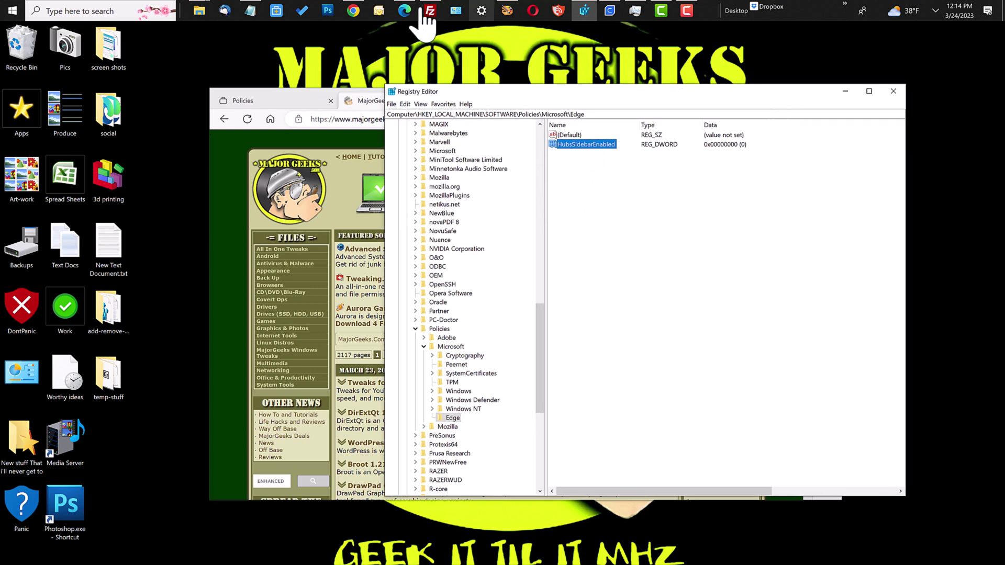
click(407, 12)
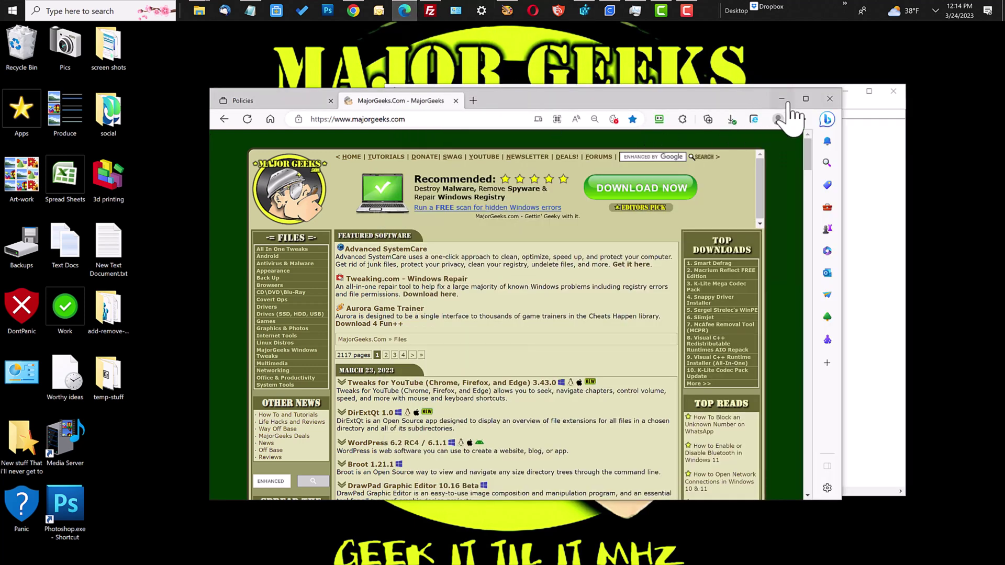
click(828, 122)
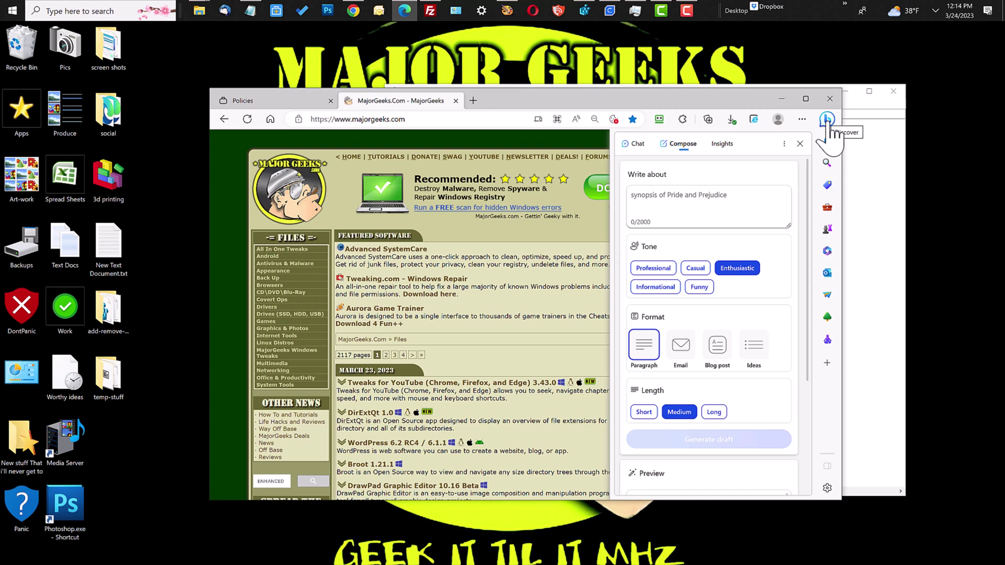
click(828, 121)
- Reload the edge://policy page in the Policies tab and click Reload Policies
click(285, 102)
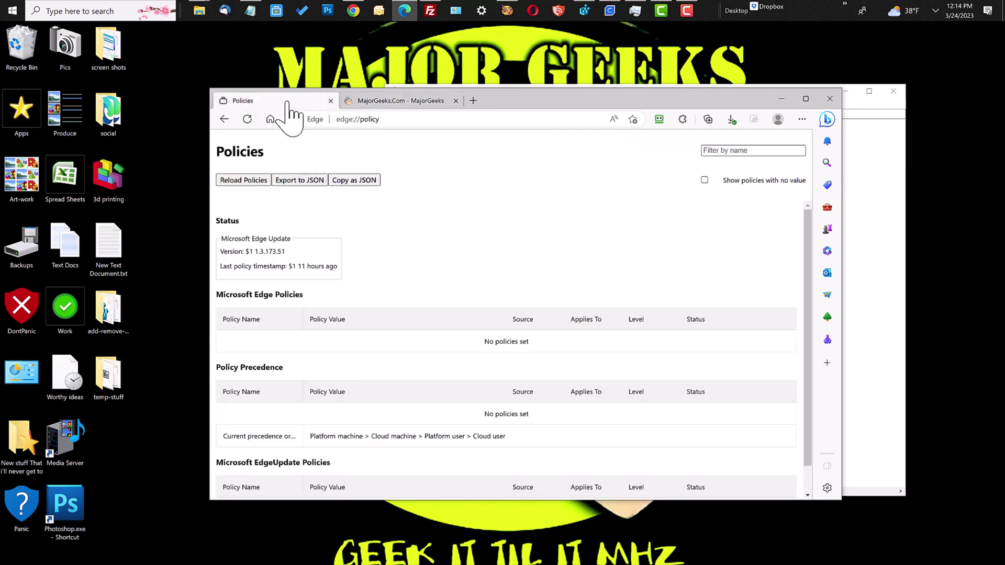
click(372, 120)
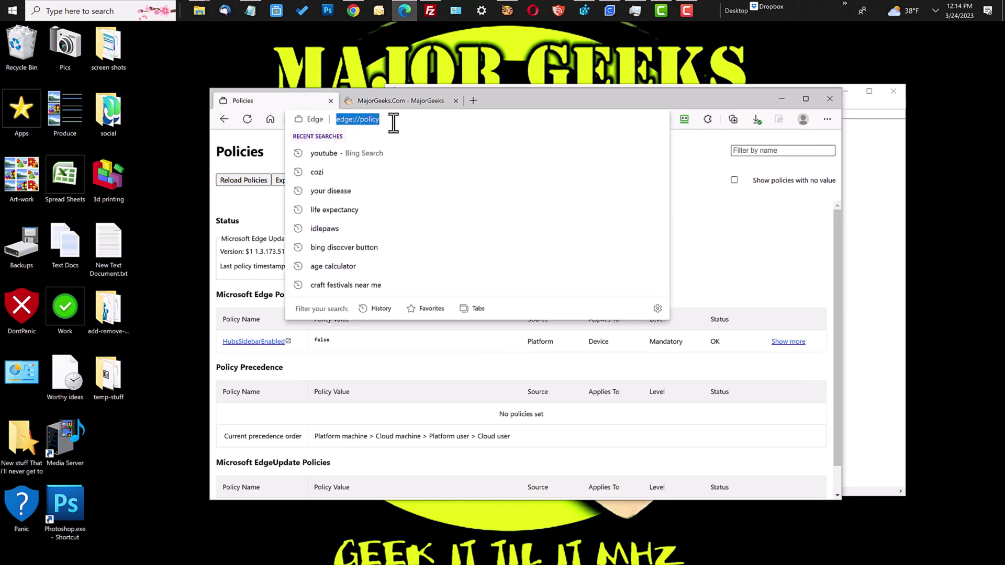
drag(396, 121, 335, 119)
click(402, 119)
key(Return)
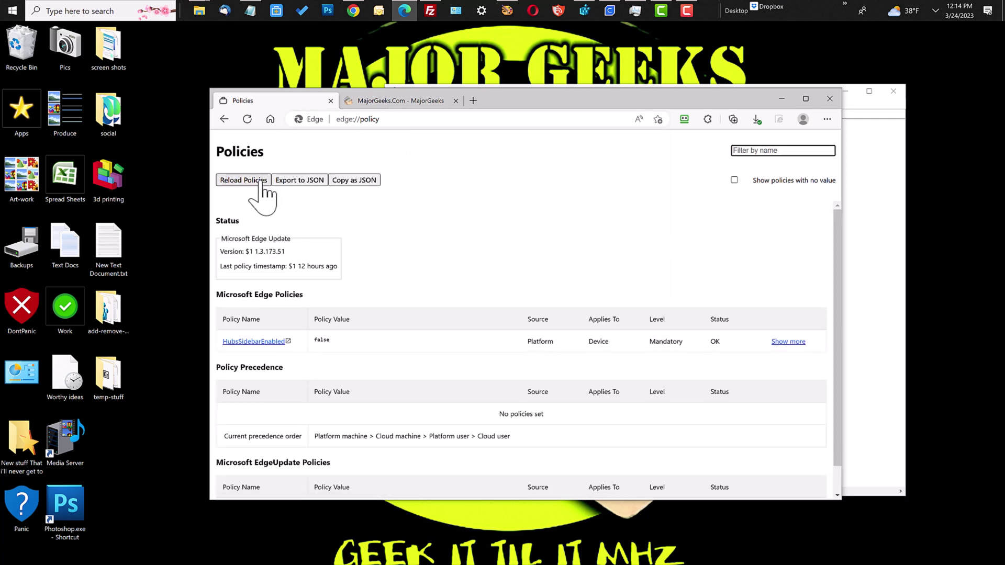
click(260, 180)
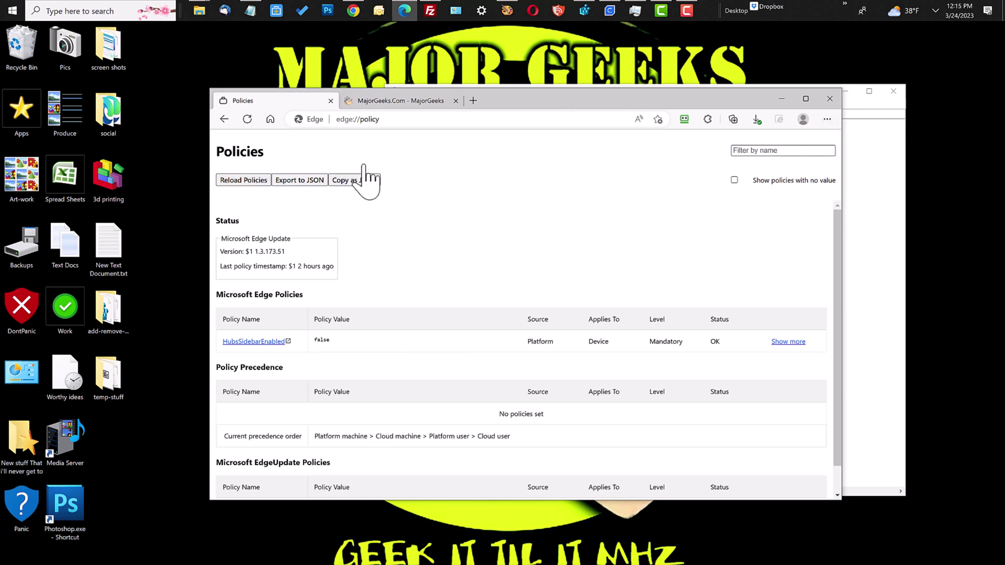
- Set HubsSidebarEnabled to 1 and reload policies in Edge to apply it
click(584, 10)
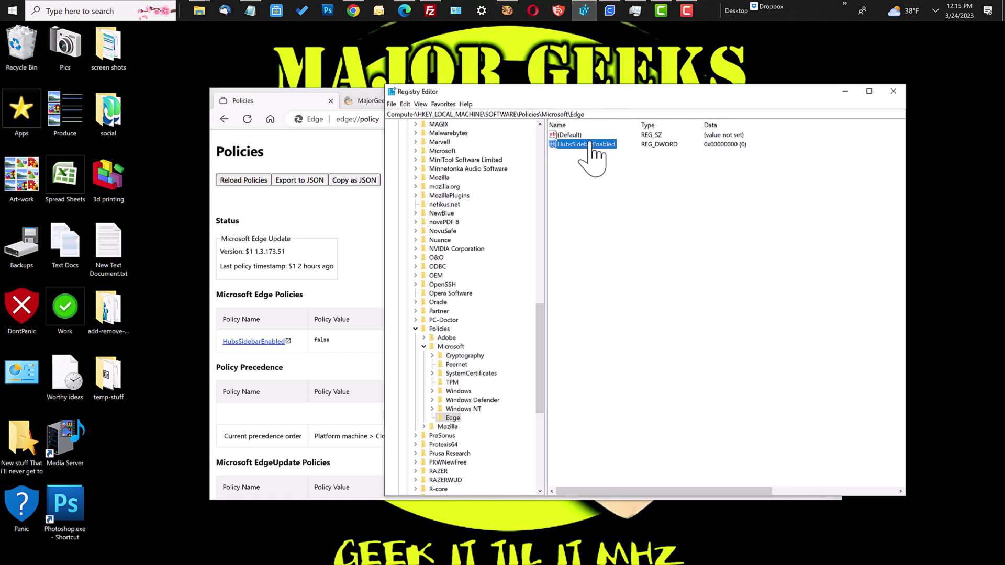
double_click(594, 144)
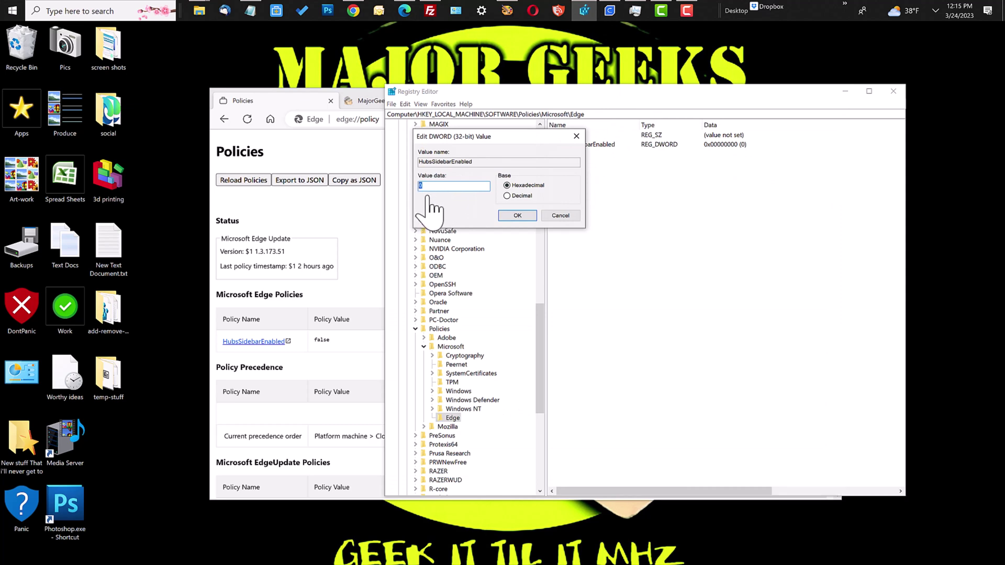
text(1)
click(517, 215)
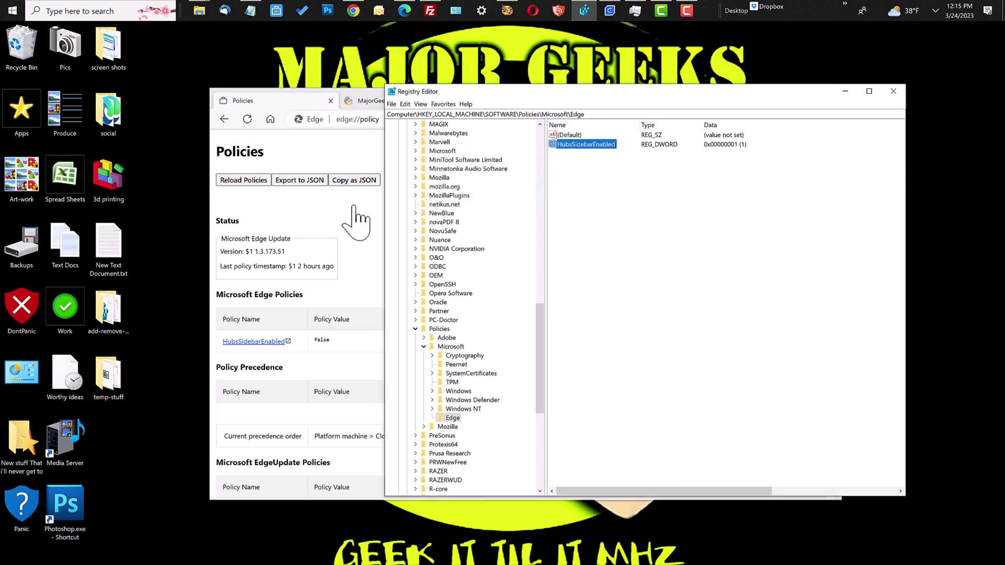
click(356, 222)
click(257, 181)
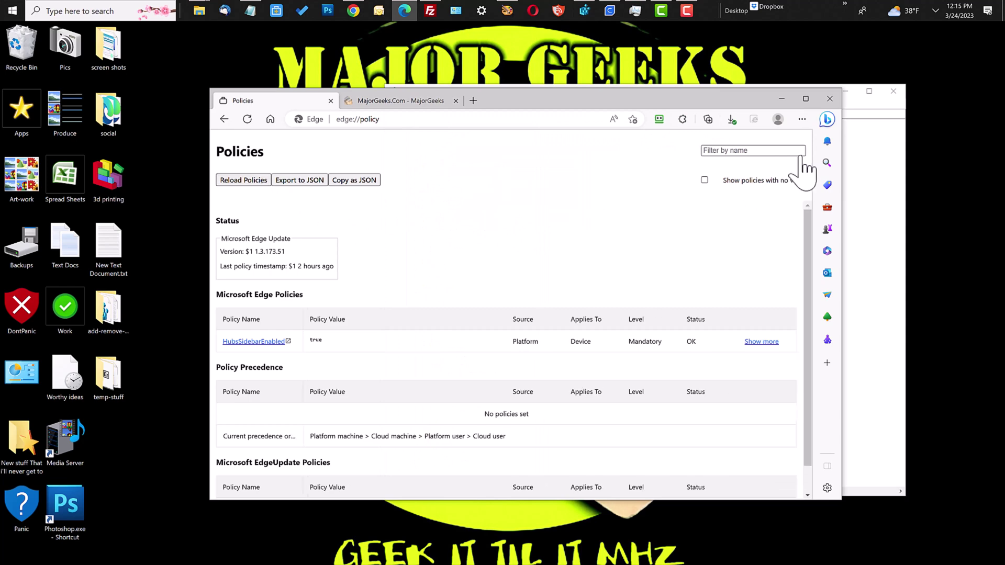
- Set HubsSidebarEnabled back to 0 and reload Edge's policies again
click(859, 112)
double_click(607, 148)
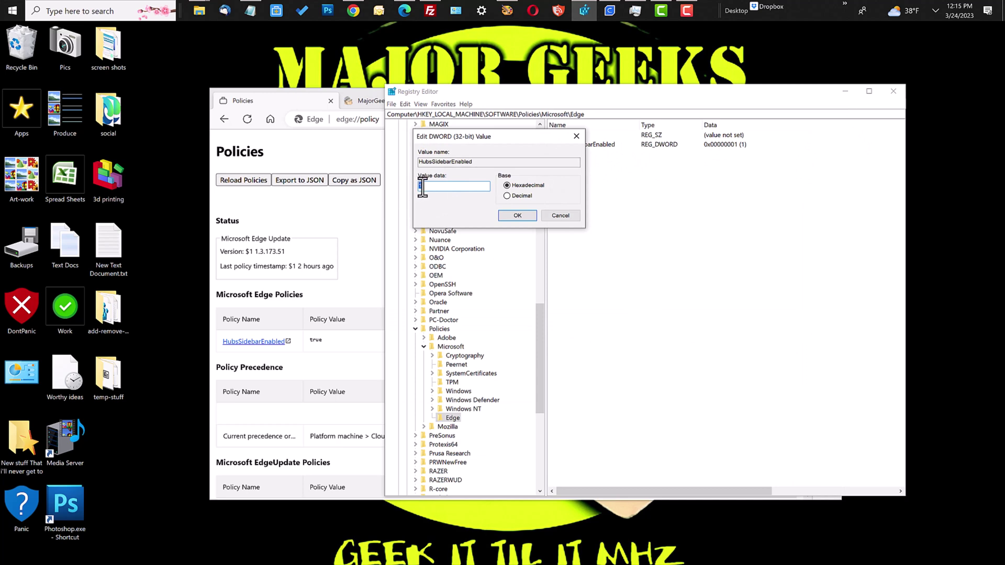
text(0)
click(510, 216)
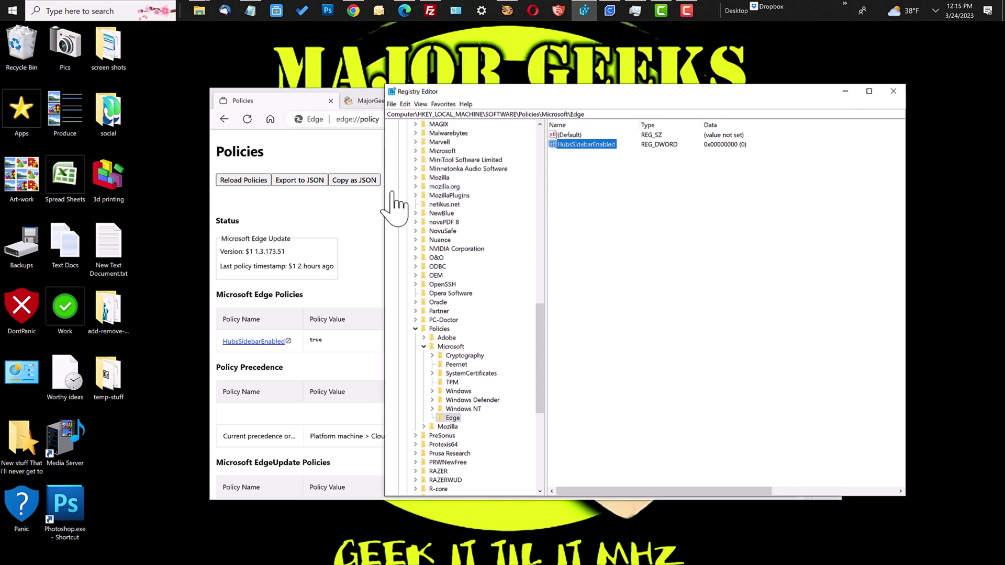
click(322, 209)
click(262, 180)
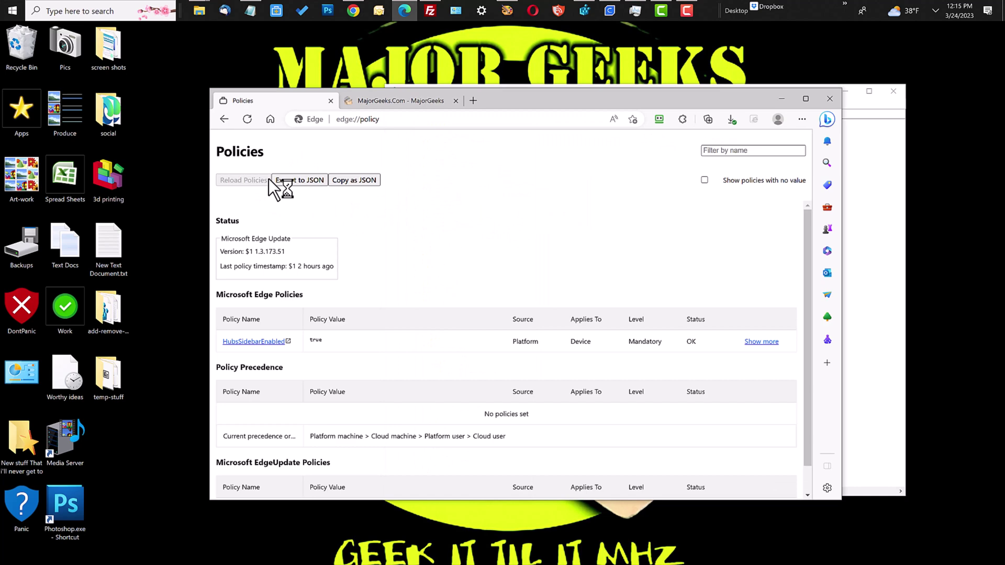